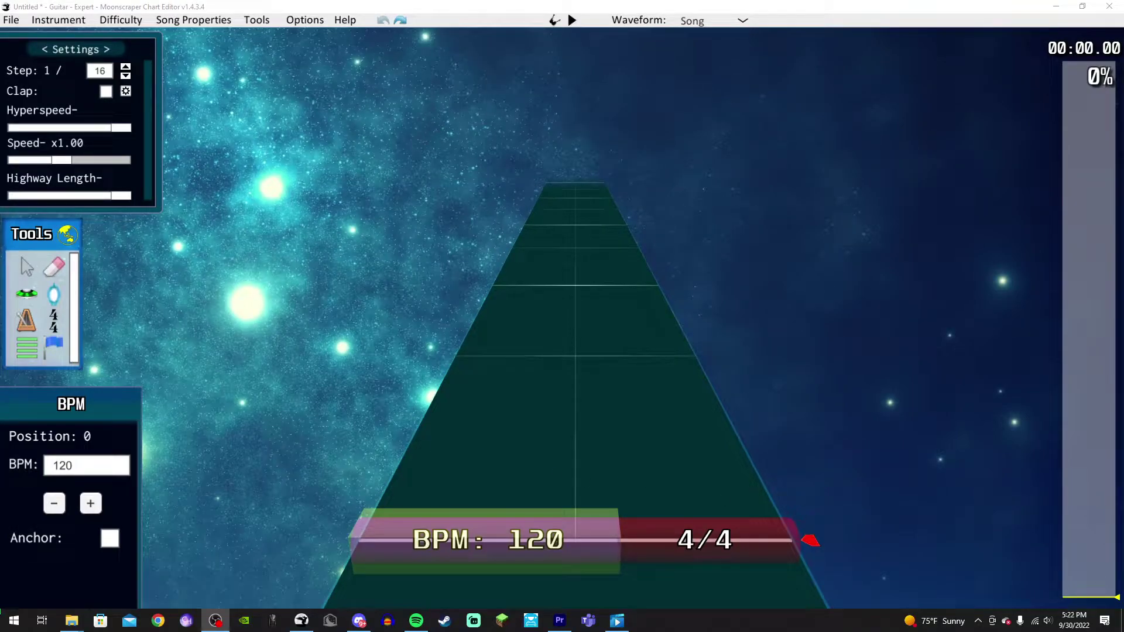
Preview the song from the start twice to find where the first beat lands.
click(1097, 501)
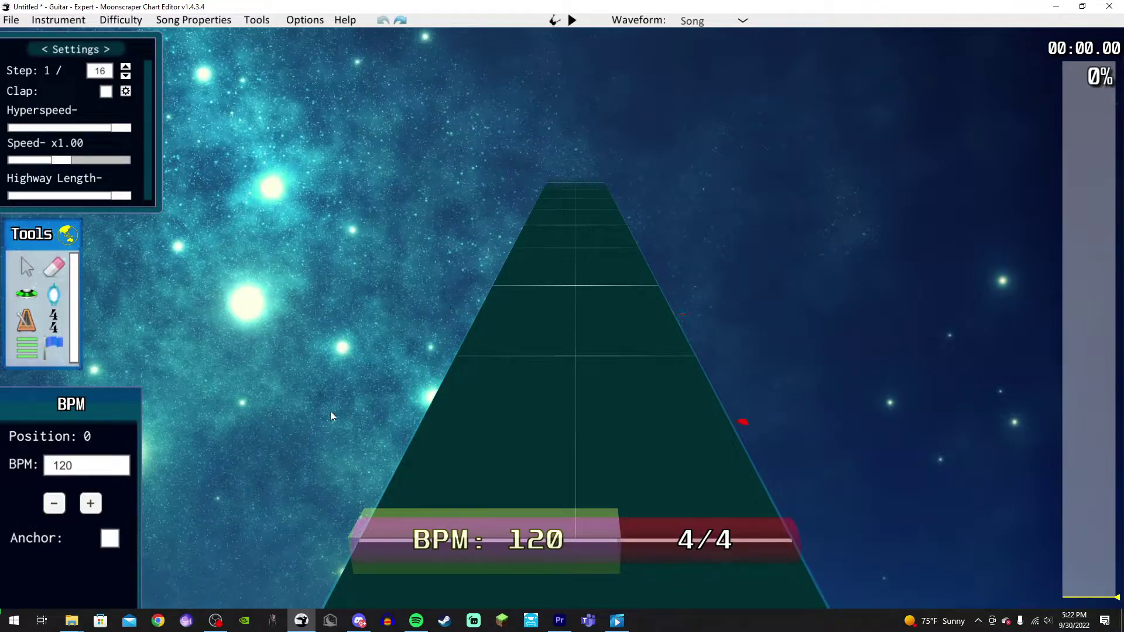
key(space)
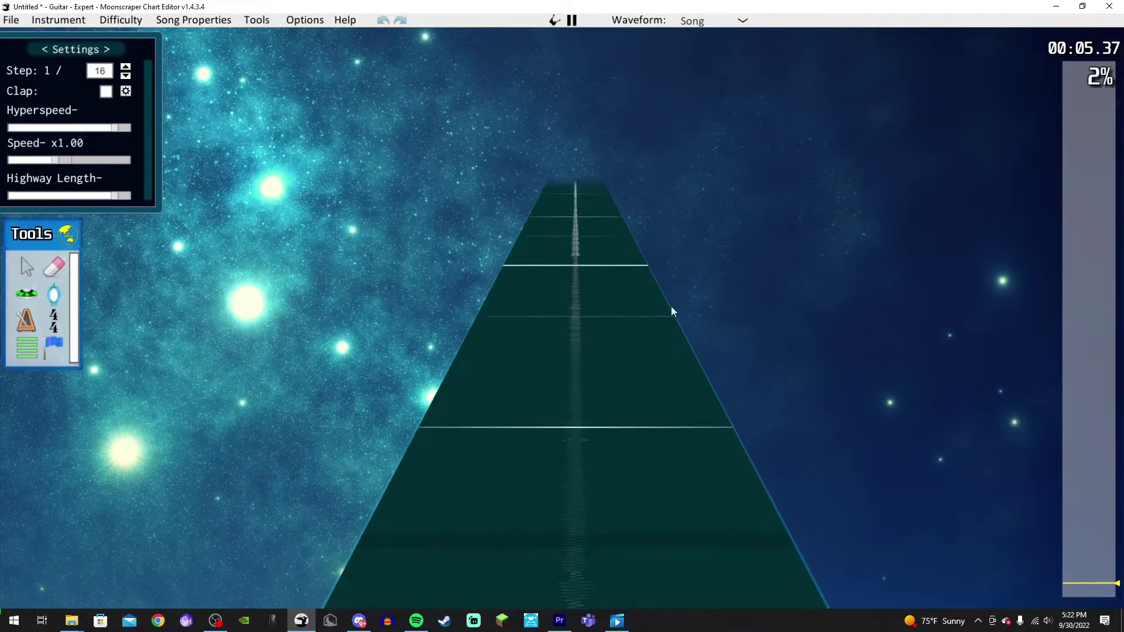
key(space)
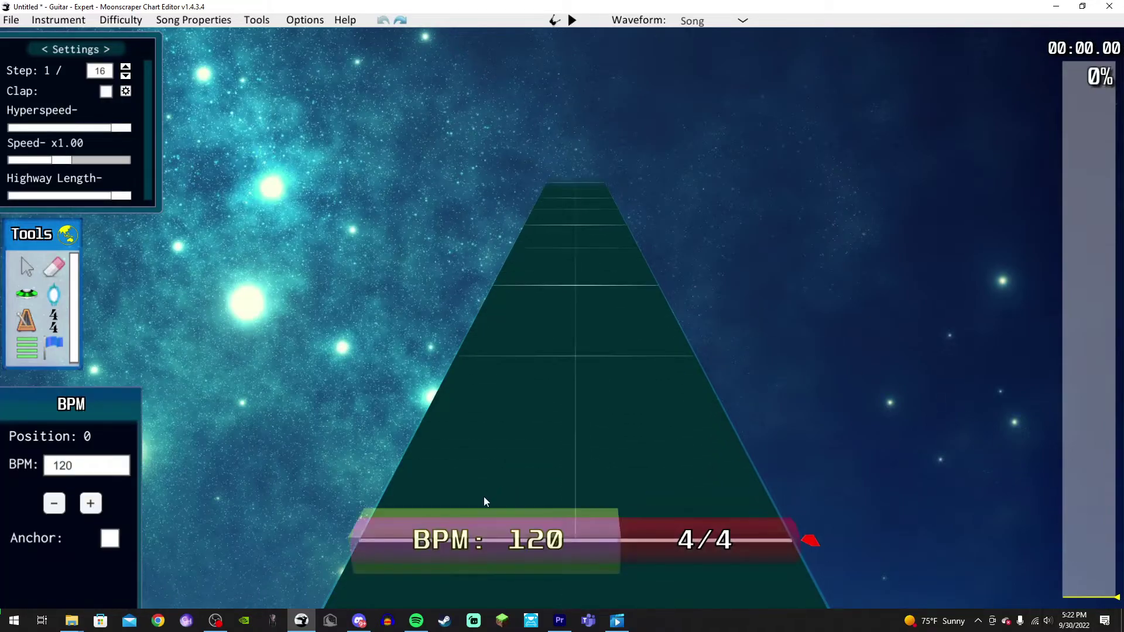
click(500, 503)
key(space)
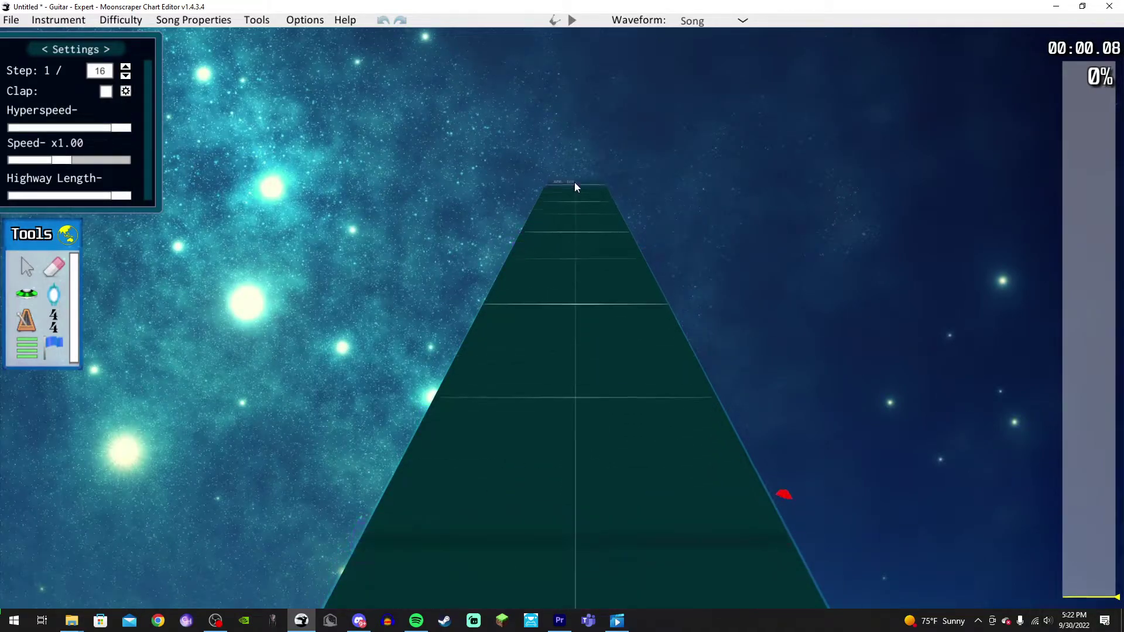
Pause at the first beat and place a BPM 78 marker there at position 768.
key(space)
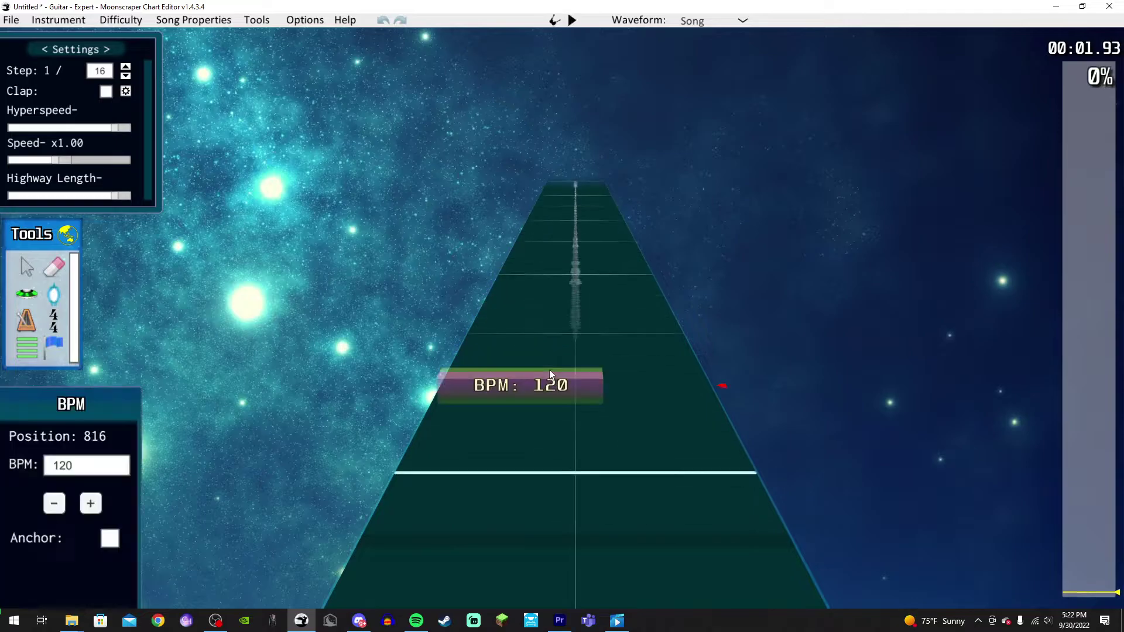
click(545, 429)
drag(545, 428, 669, 483)
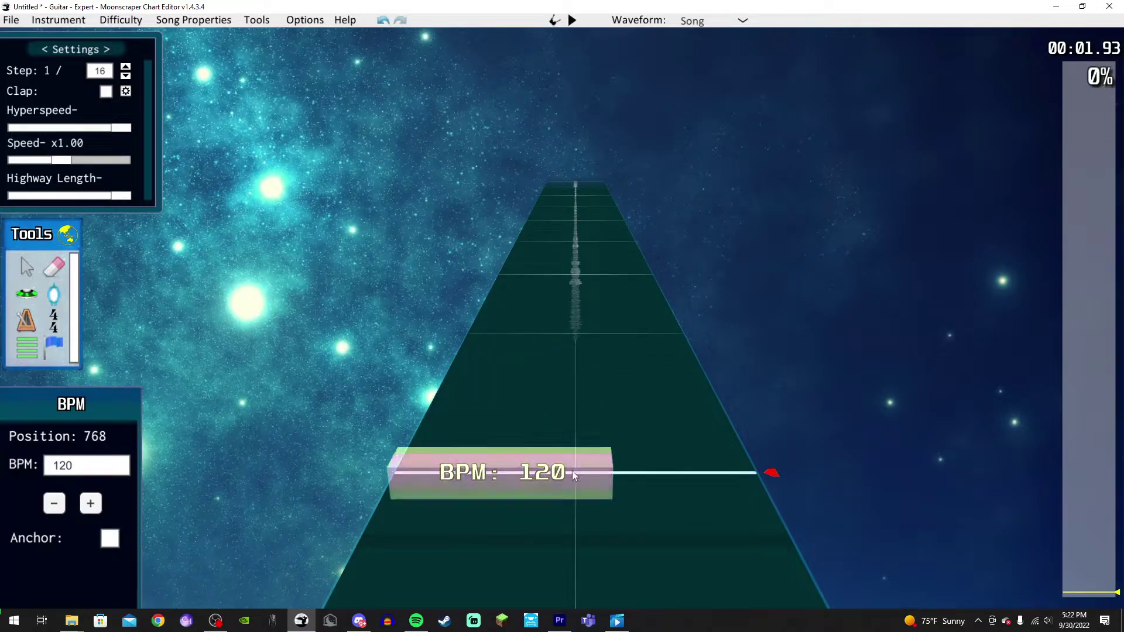
double_click(92, 472)
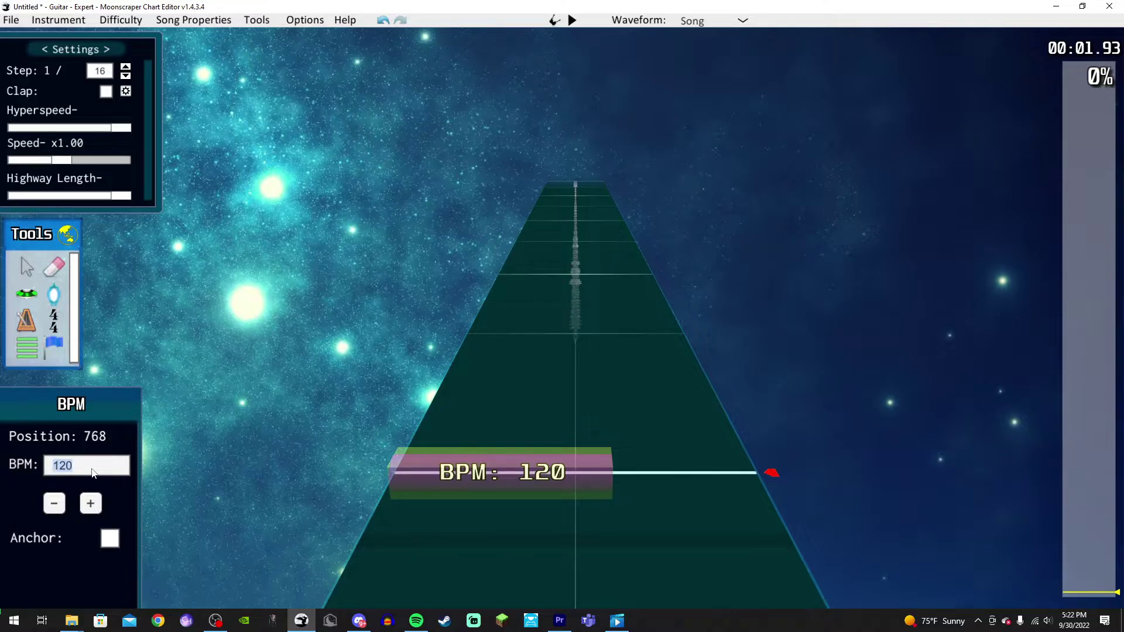
key(BackSpace)
text(78)
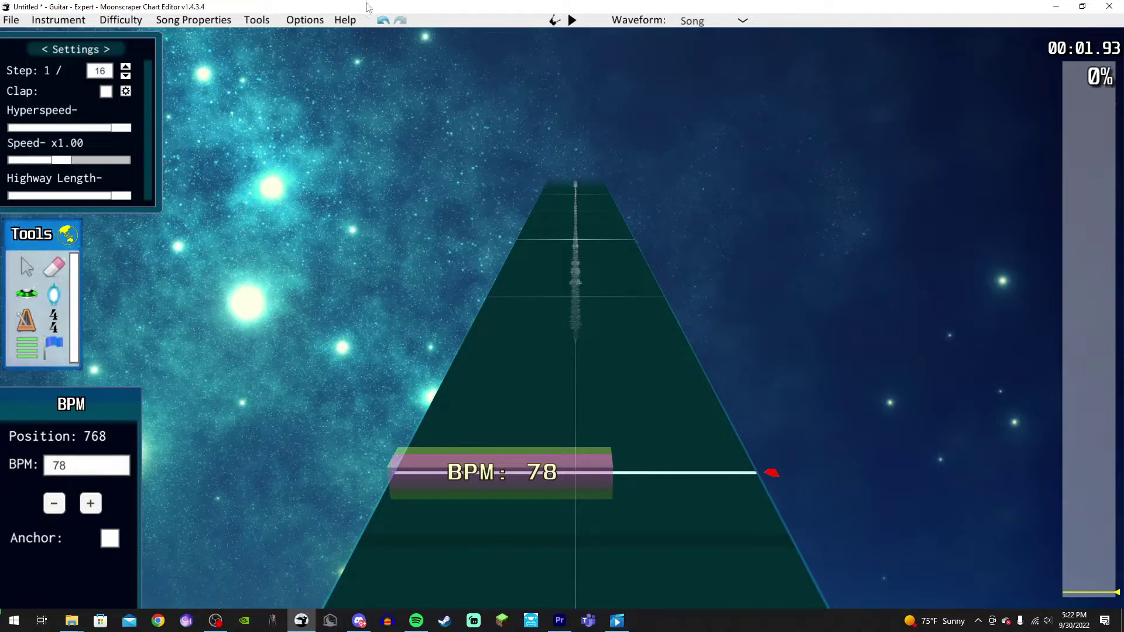
Check the BPM Calculator tool and close it again.
click(256, 19)
click(259, 34)
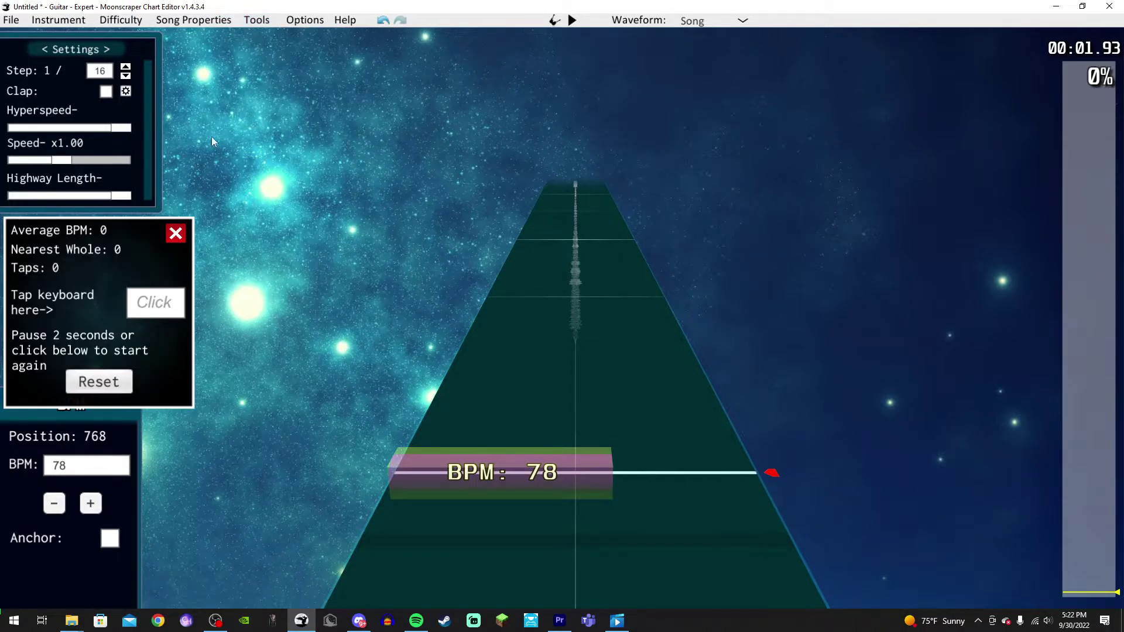
click(176, 238)
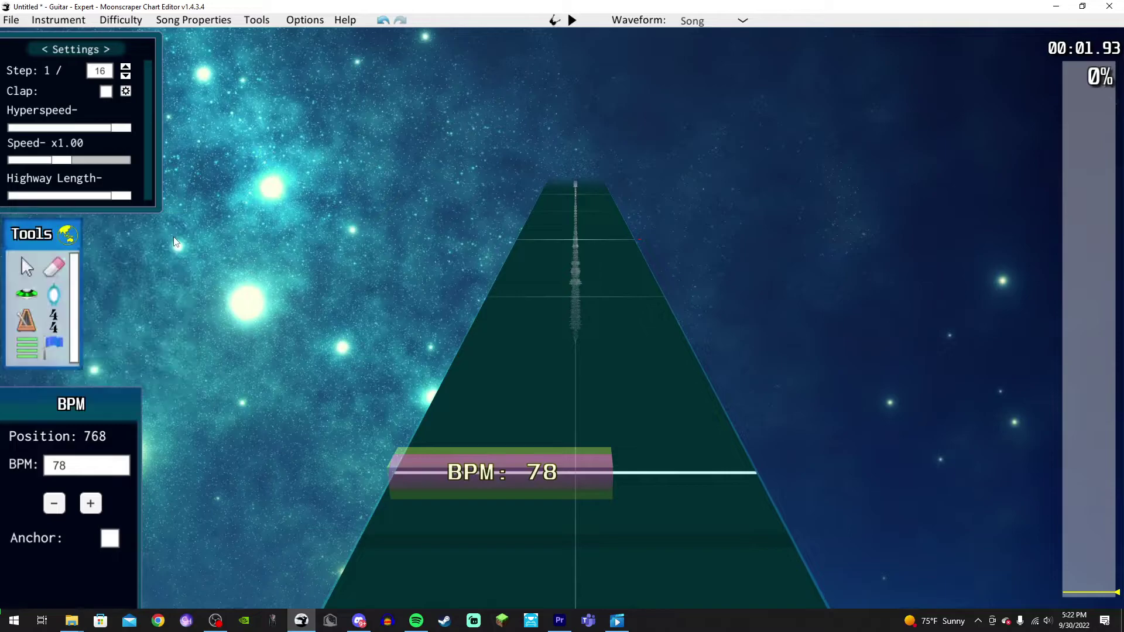
Select the opening BPM 120 marker and lower its tempo while checking playback.
drag(1098, 558, 1096, 604)
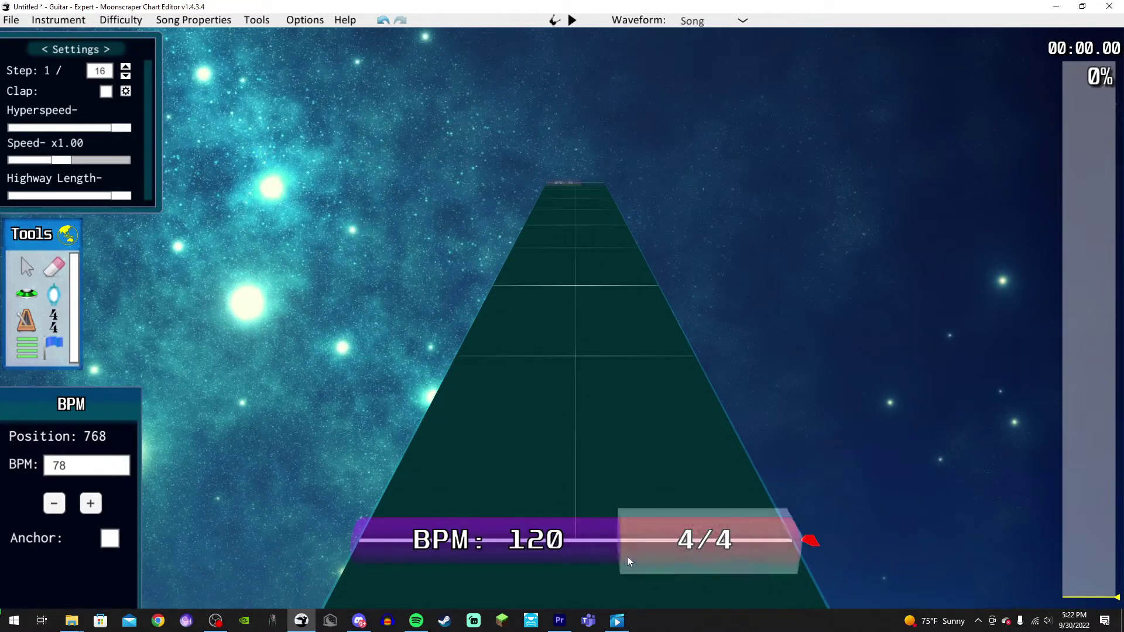
click(554, 541)
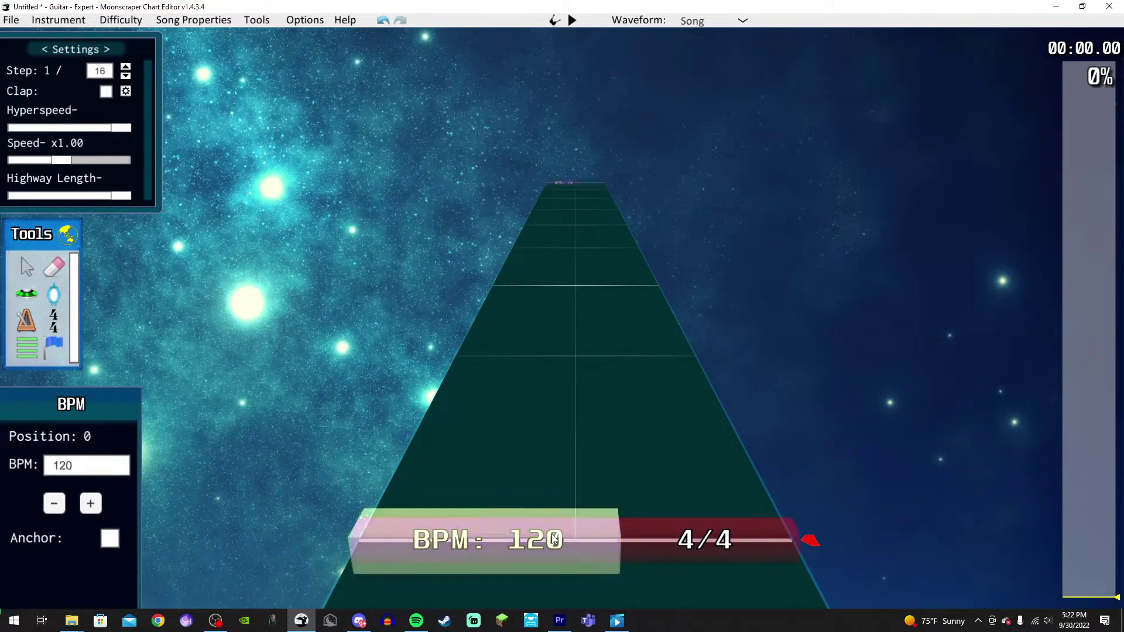
key(space)
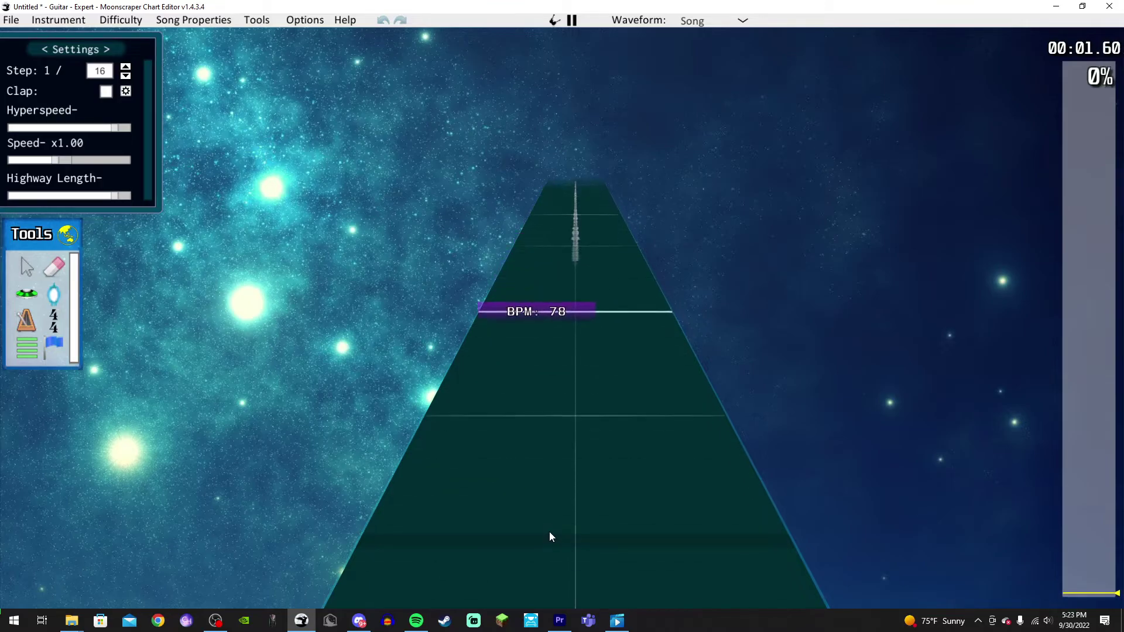
key(space)
click(55, 504)
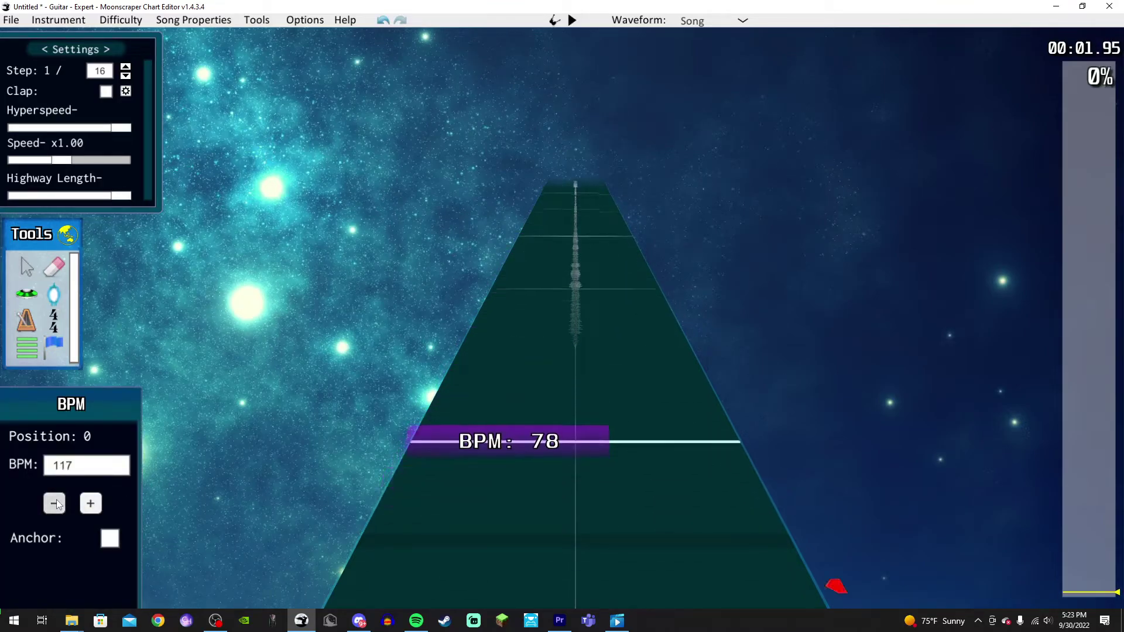
click(54, 504)
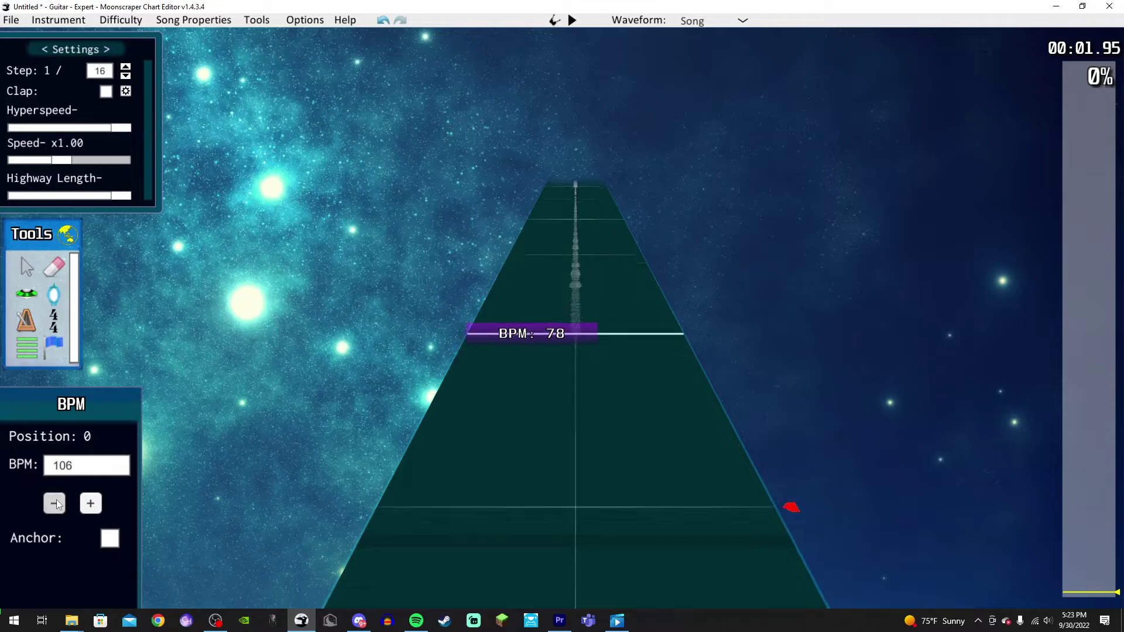
scroll(460, 484, up, 4)
click(90, 504)
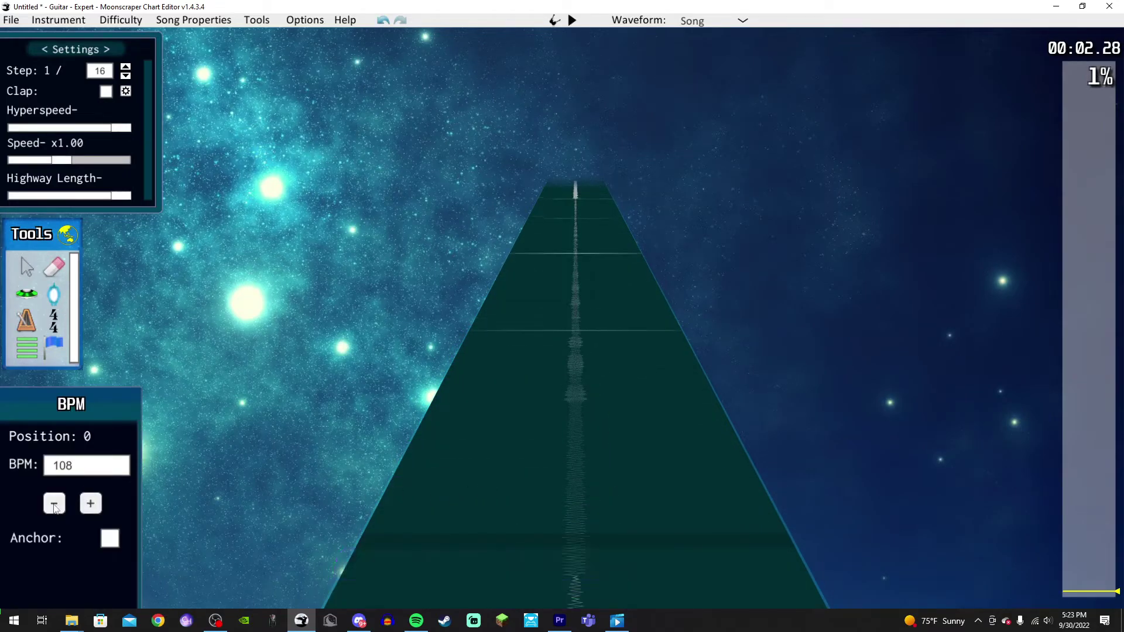
click(55, 503)
scroll(556, 490, down, 1)
scroll(558, 492, down, 1)
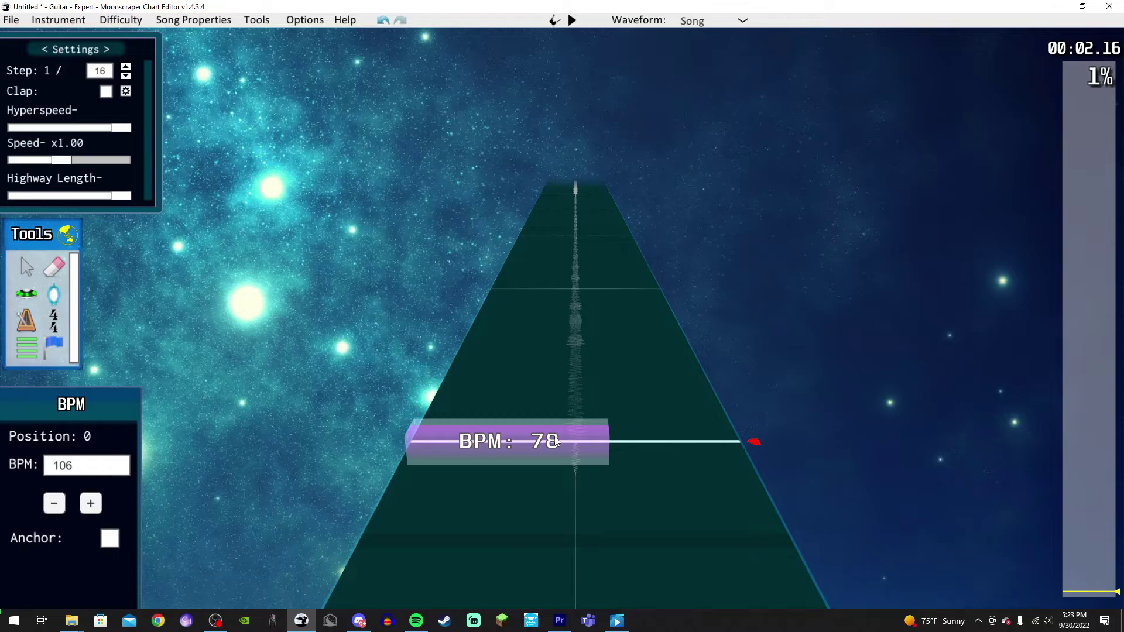
Undo a fine-tune drag, set the opening tempo to 108 and play to confirm beat alignment.
drag(557, 442, 557, 459)
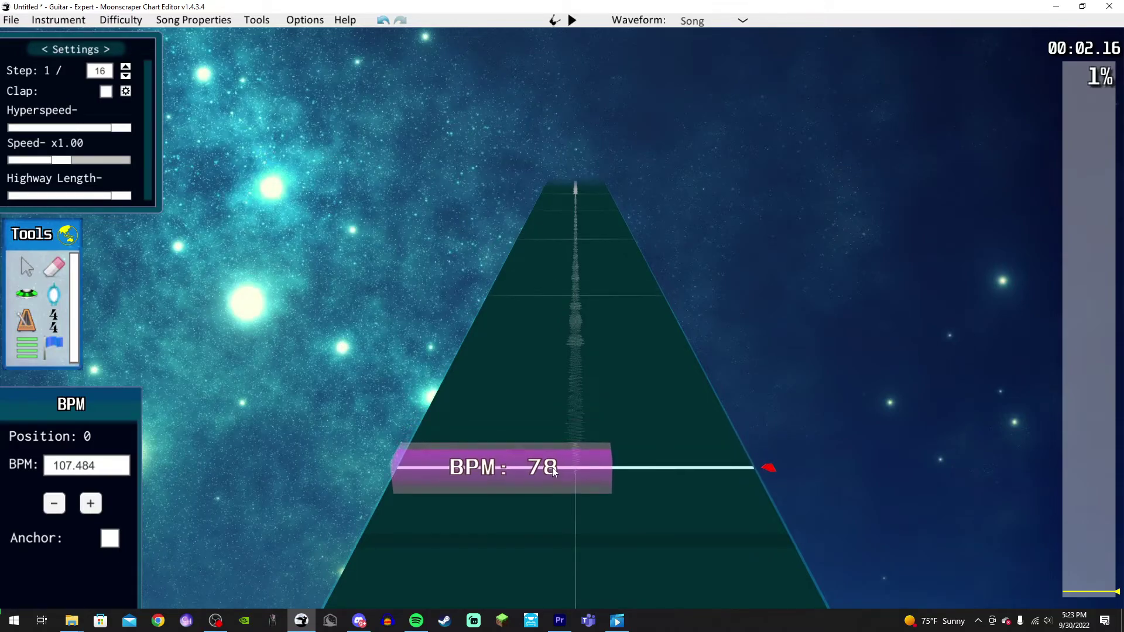
click(379, 27)
key(space)
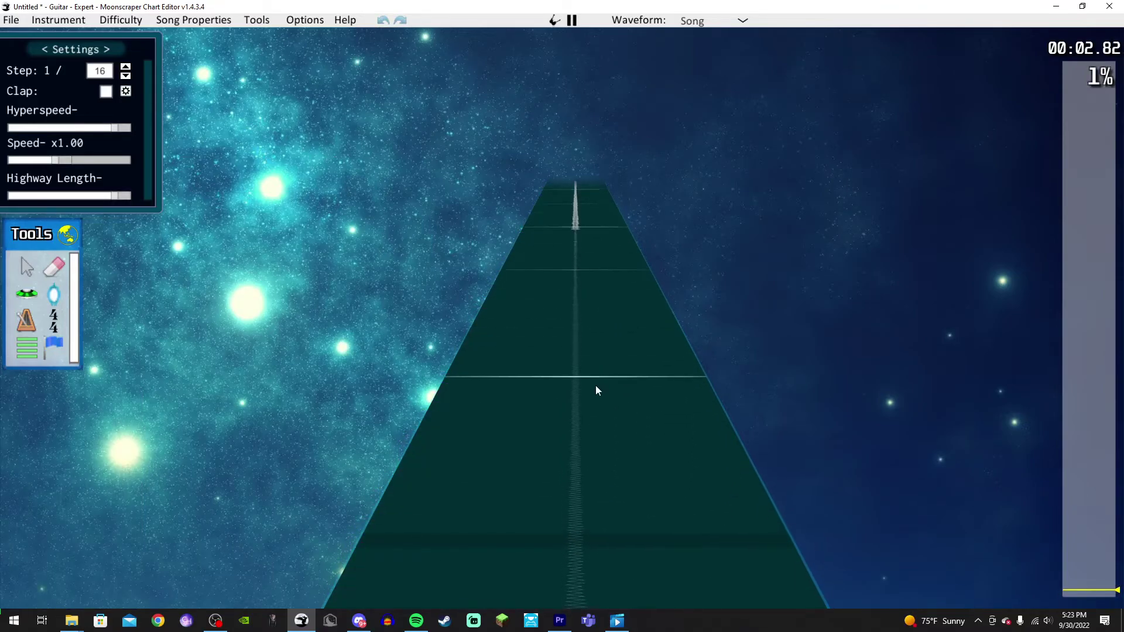
key(space)
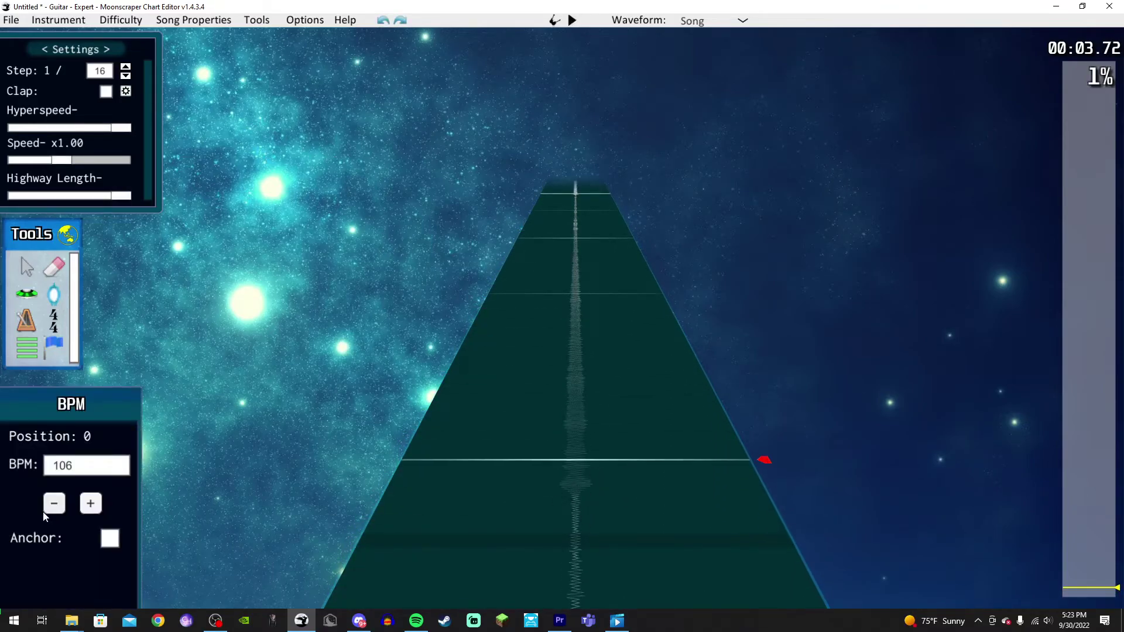
click(92, 504)
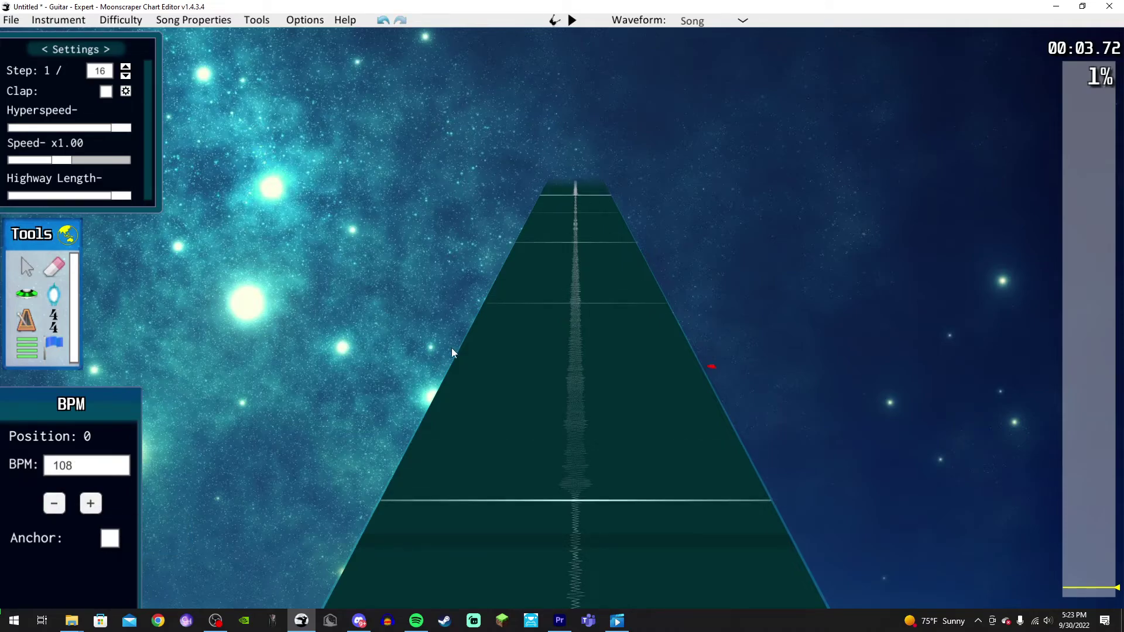
key(space)
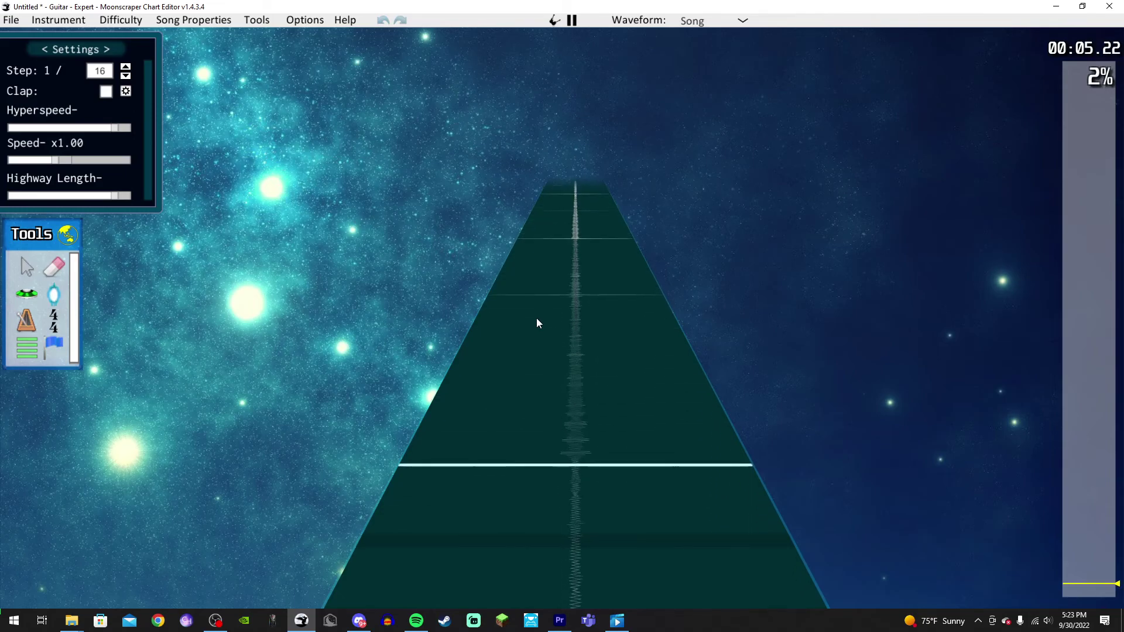